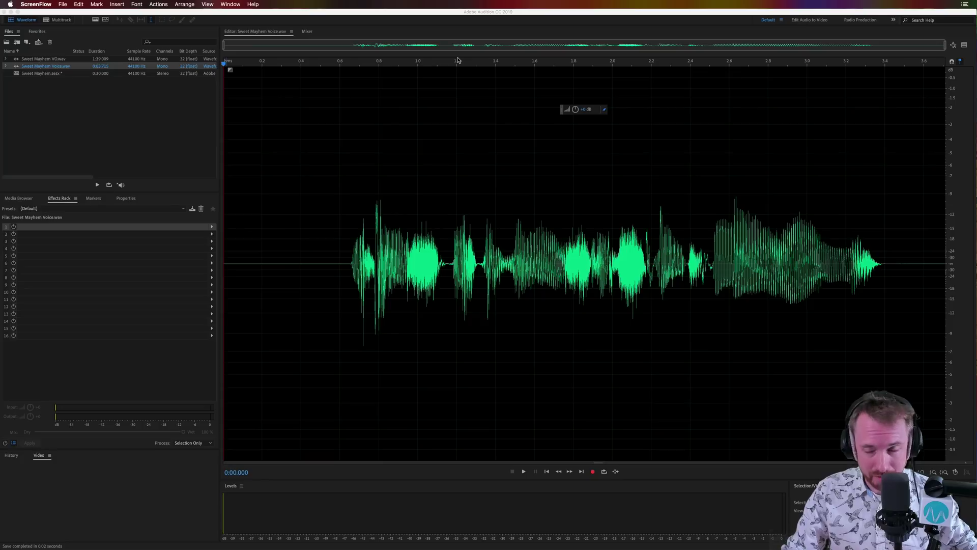
Step: Play Sweet Mayhem Voice.wav from about 0.592 seconds
click(335, 240)
click(338, 241)
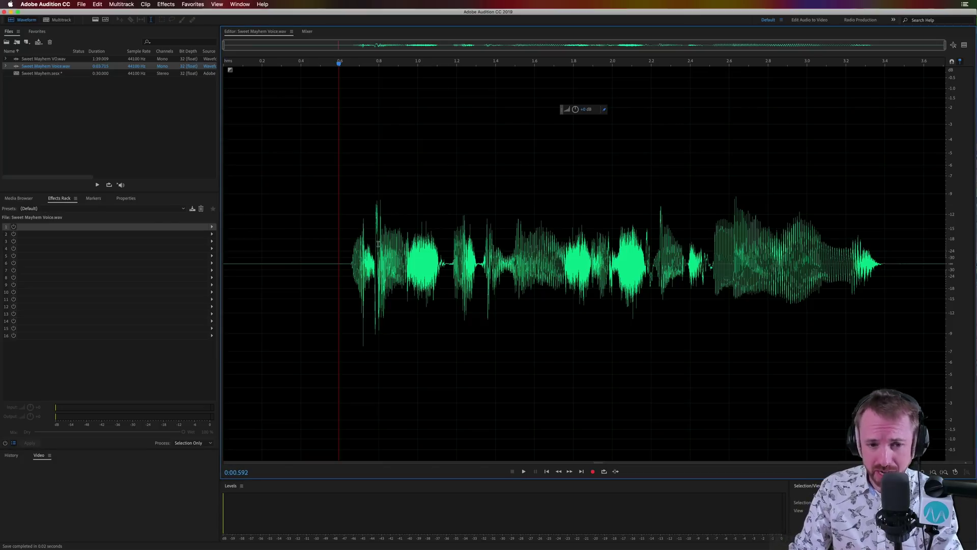
key(space)
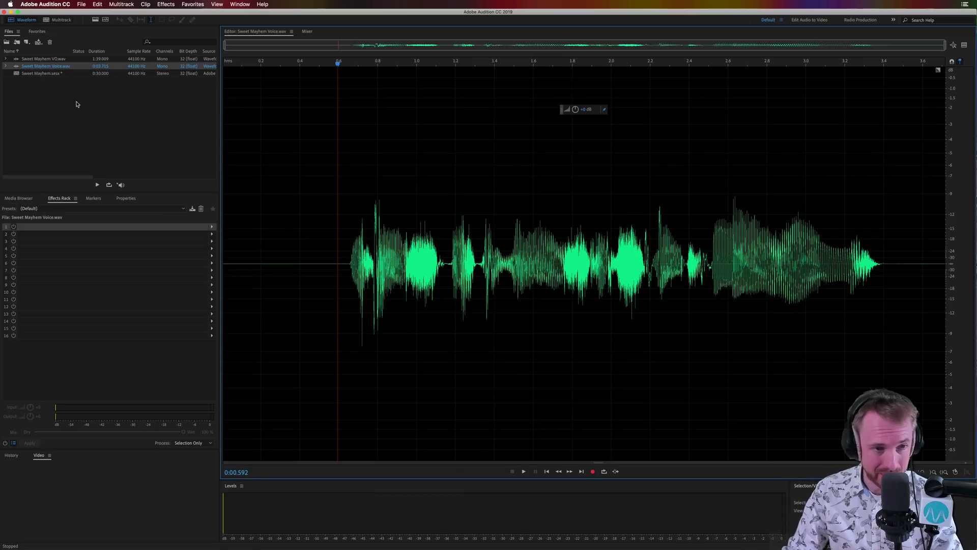
Step: Switch to the Sweet Mayhem.sesx multitrack session and zoom in on Track 1's voice clip
click(58, 20)
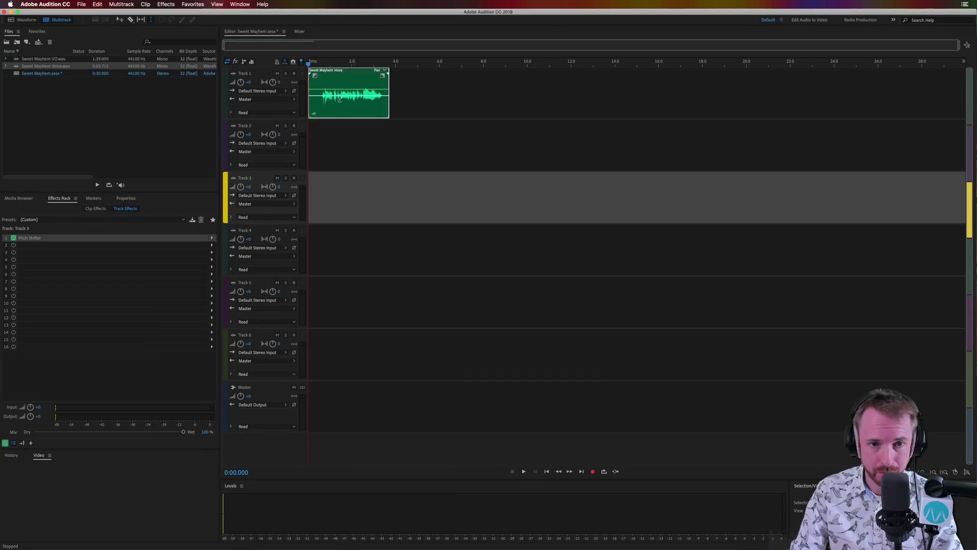
scroll(268, 96, up, 3)
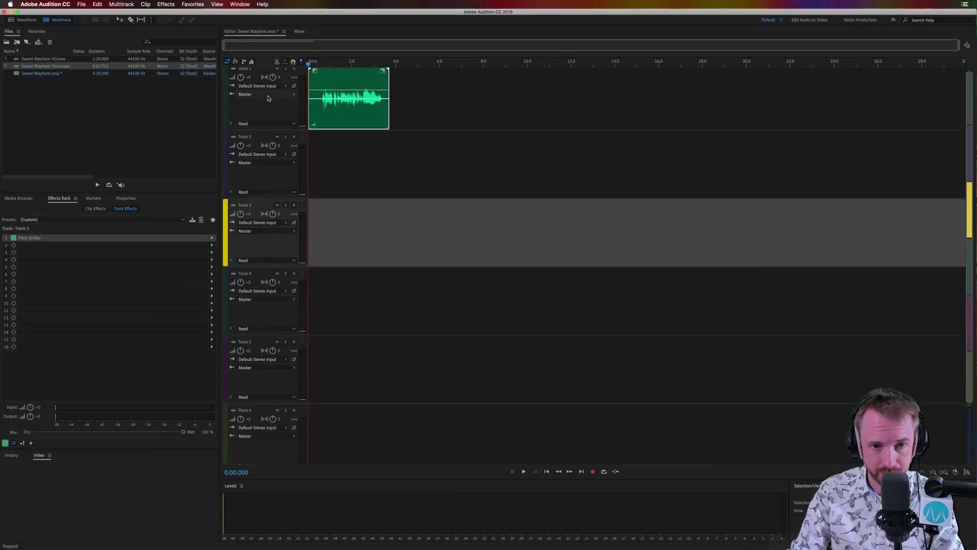
scroll(268, 97, up, 2)
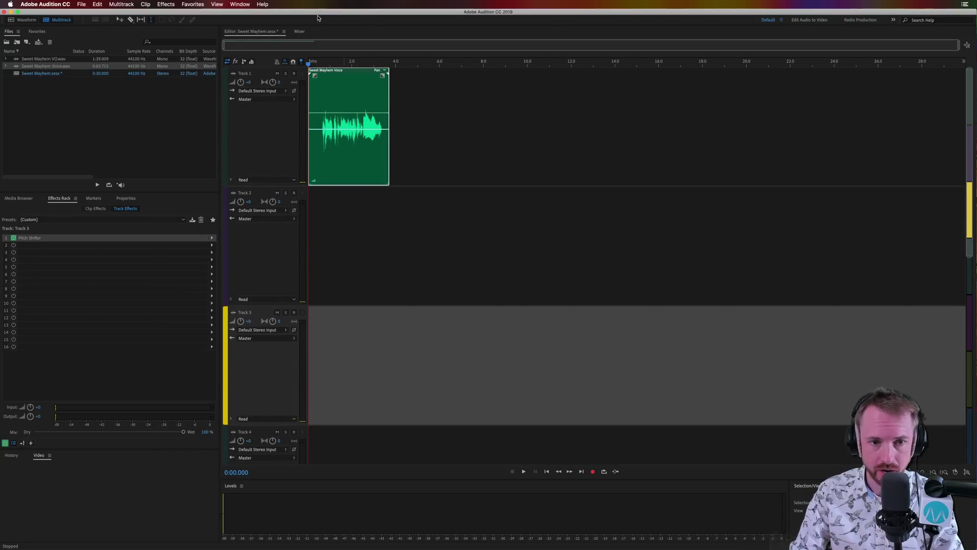
scroll(321, 59, up, 4)
scroll(321, 58, up, 2)
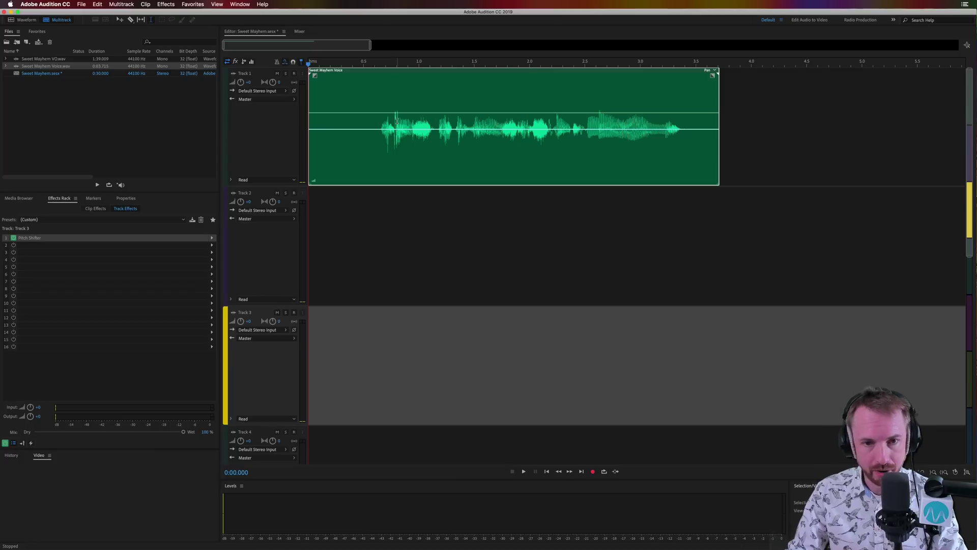
Step: Alt-drag copies of the voice clip onto Tracks 2 and 3, then play all three layers
drag(379, 74, 382, 231)
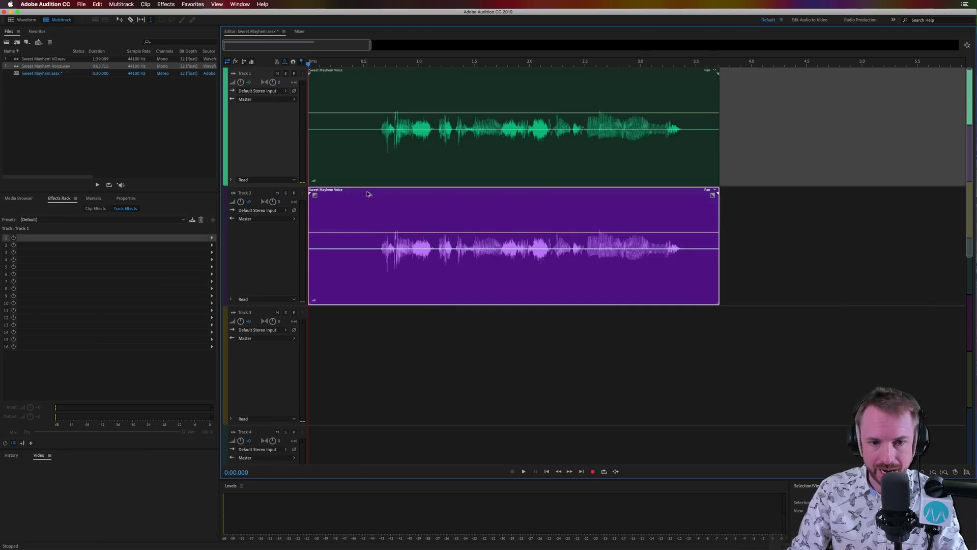
drag(368, 194, 365, 314)
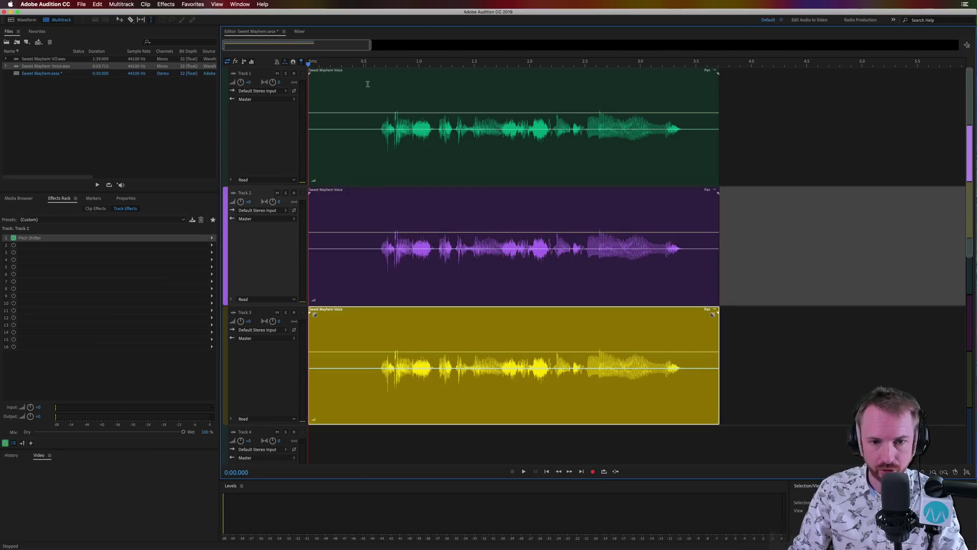
click(366, 160)
key(space)
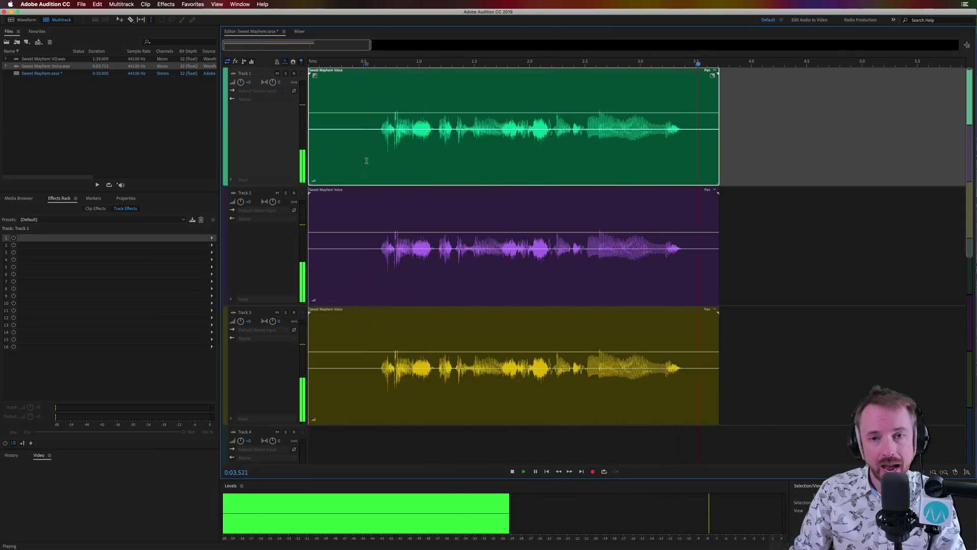
key(space)
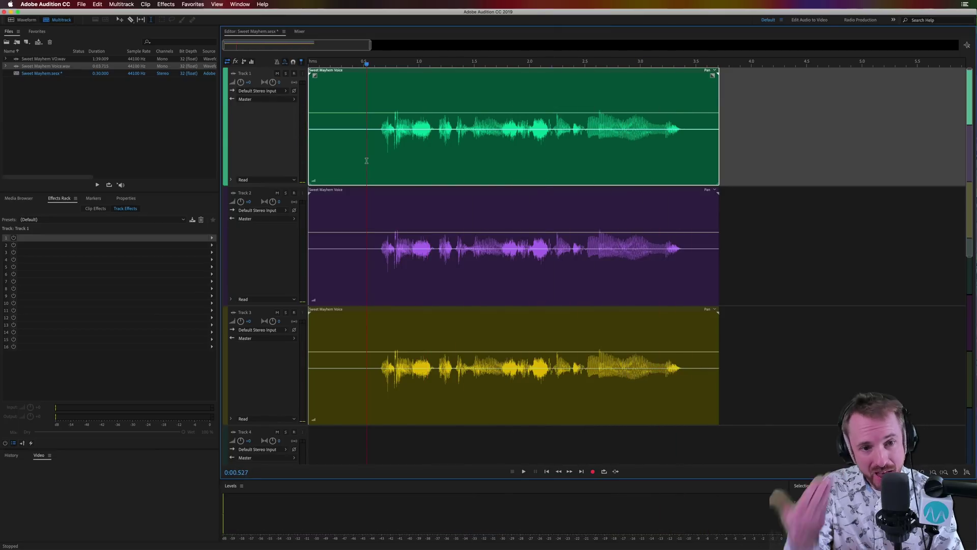
Step: Audition Track 2 soloed with its Pitch Shifter at +3 semitones
click(362, 213)
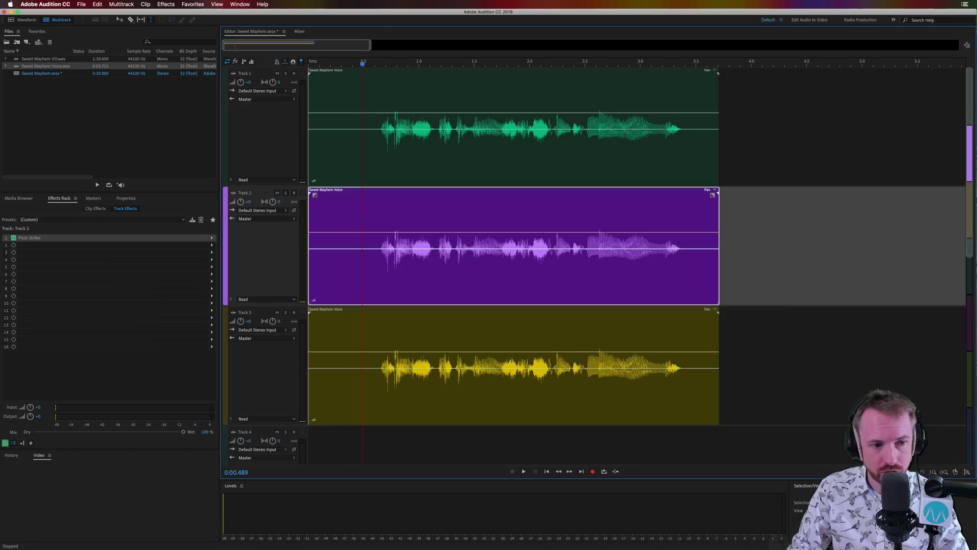
double_click(31, 237)
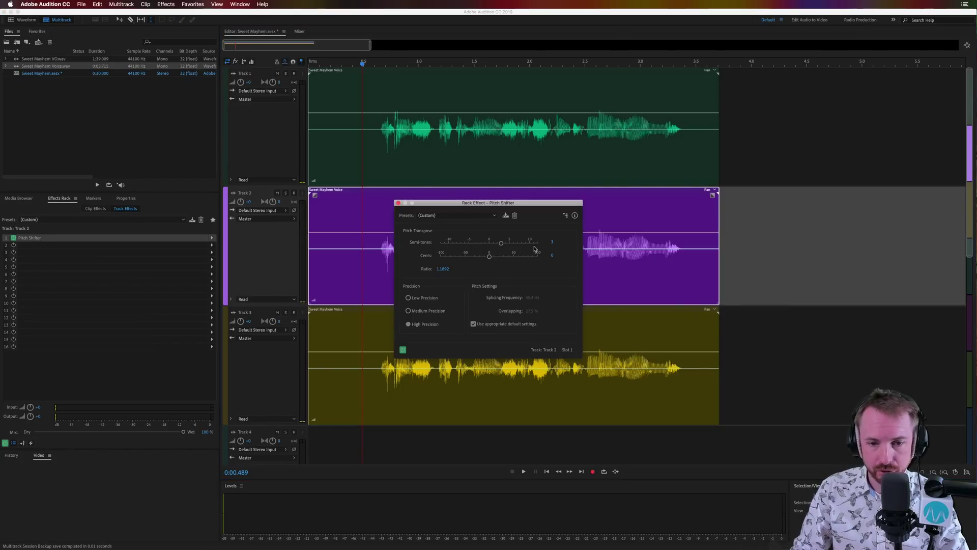
click(285, 194)
key(space)
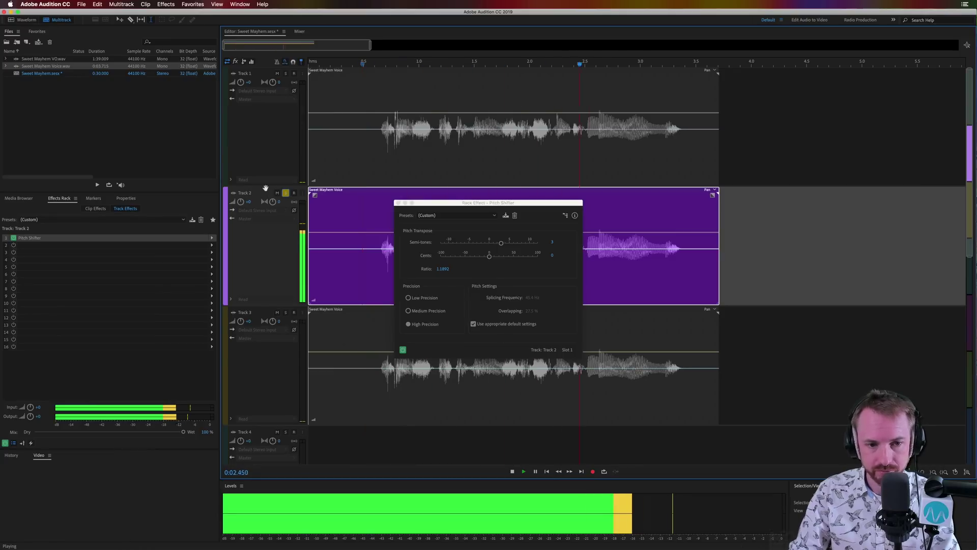
click(286, 194)
key(space)
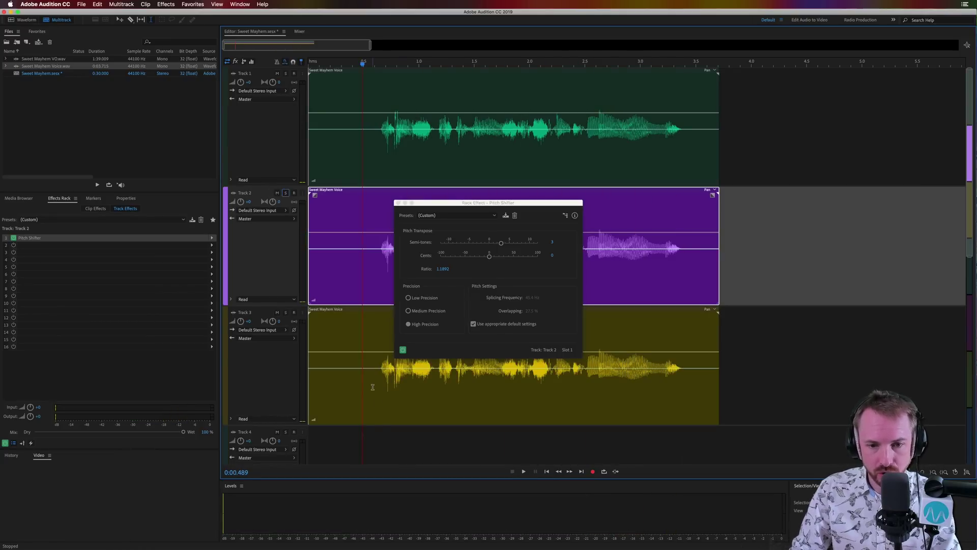
Step: Audition Track 3 soloed with its Pitch Shifter at -3 semitones, then replay the mix
click(372, 387)
double_click(33, 238)
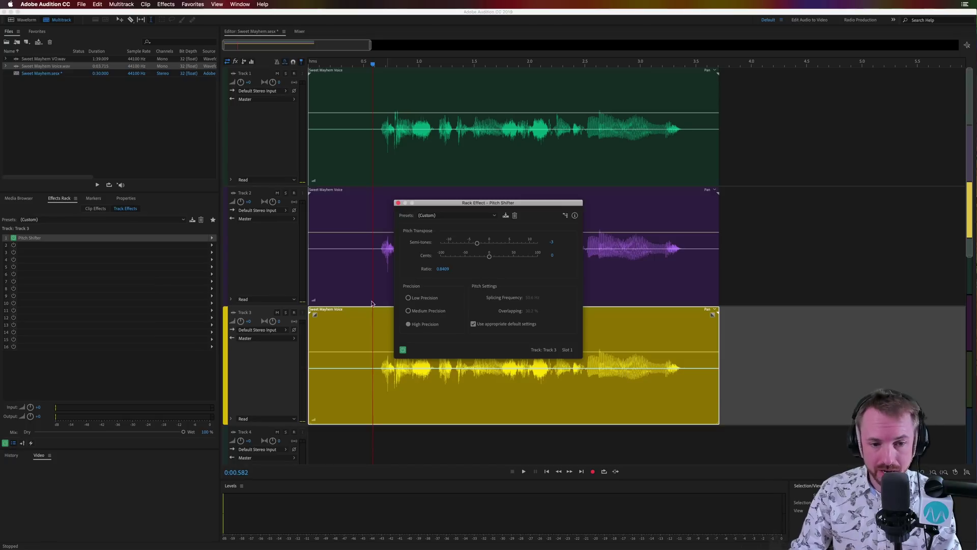
click(286, 312)
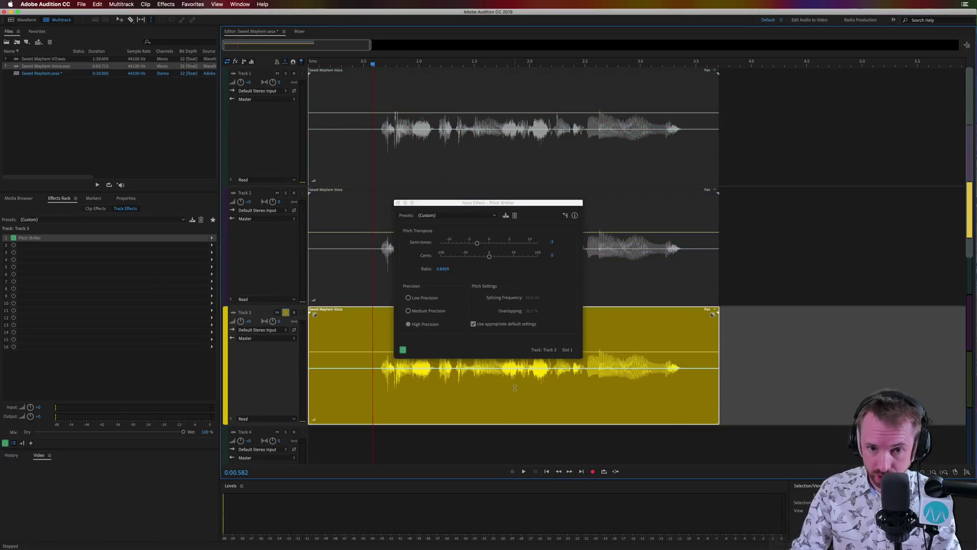
key(space)
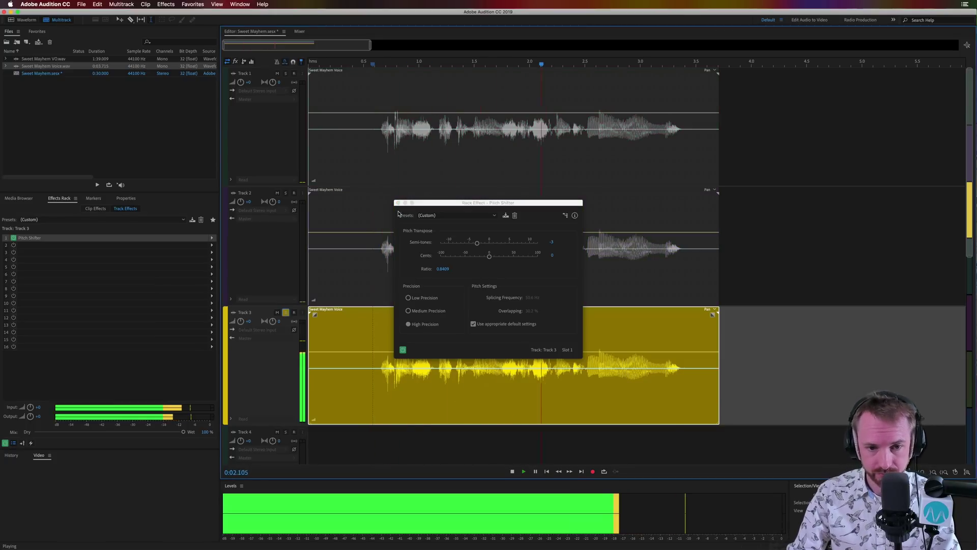
key(space)
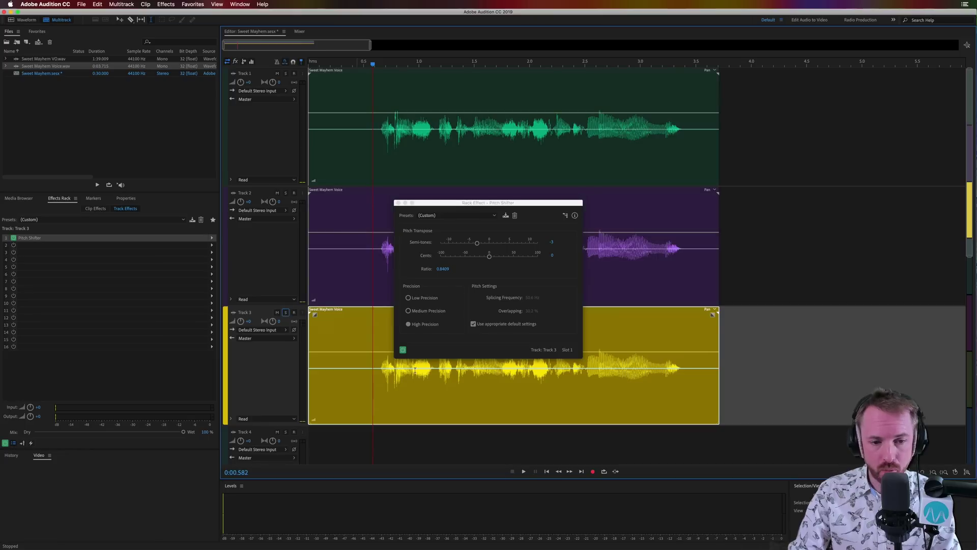
key(space)
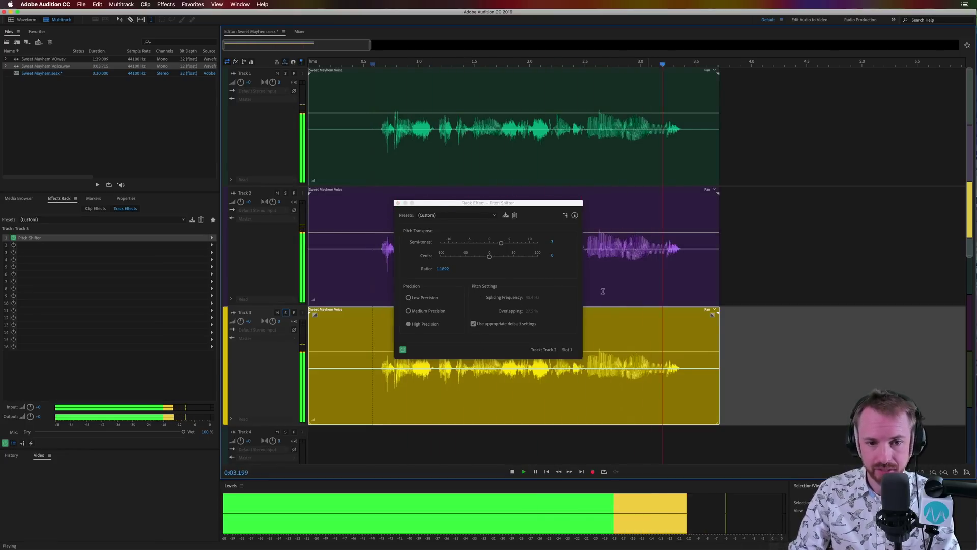
key(space)
click(399, 203)
Step: Set Track 2's volume to -7 and Track 3's volume to -2, then play the mix
click(398, 204)
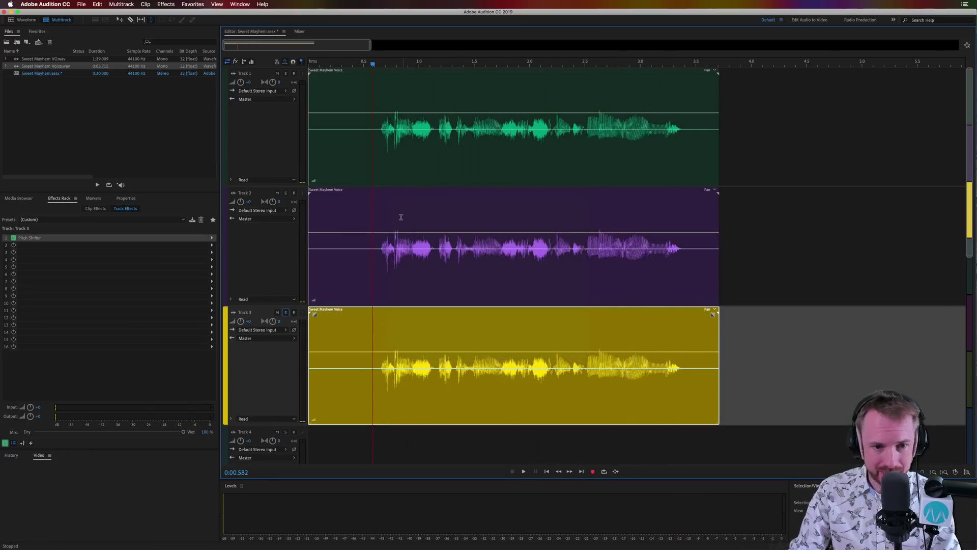
click(249, 203)
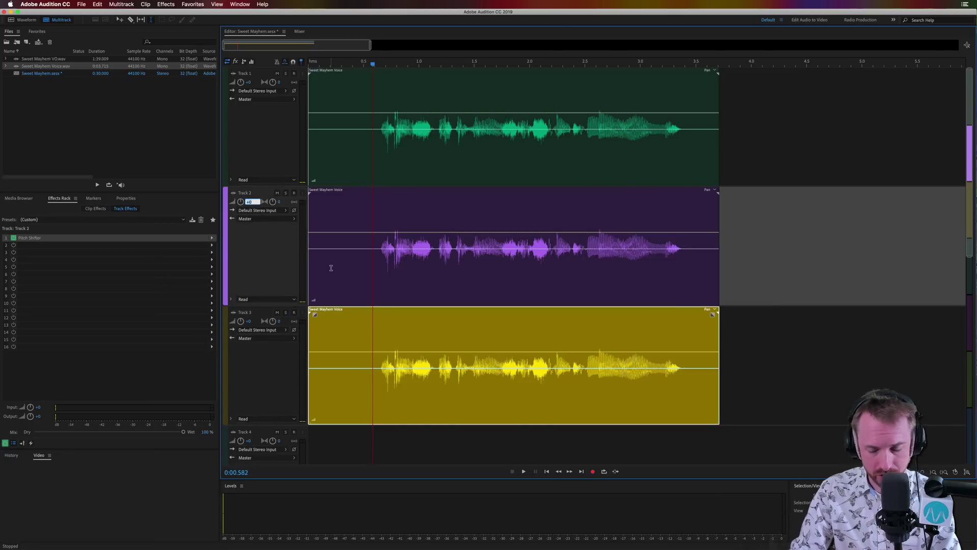
text(-7)
key(Return)
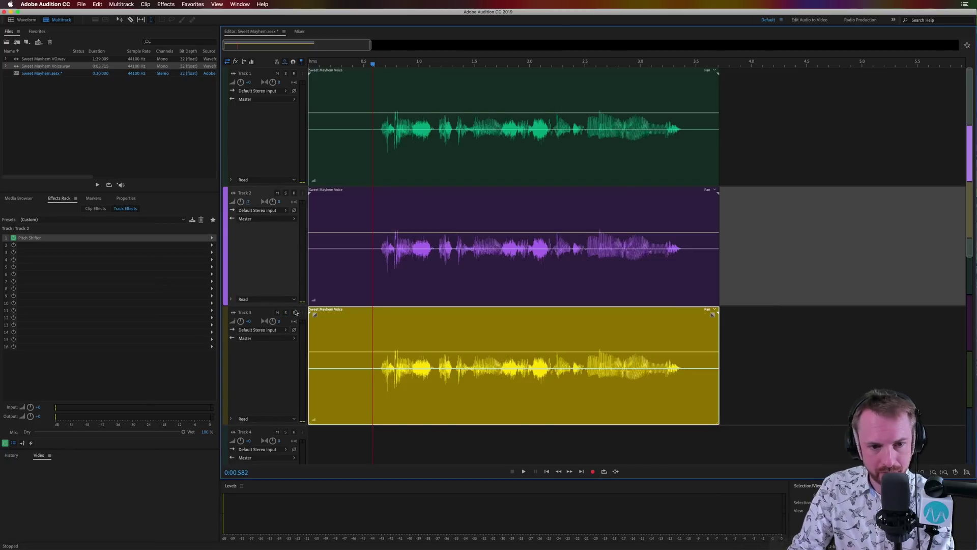
click(250, 321)
text(-2)
key(Return)
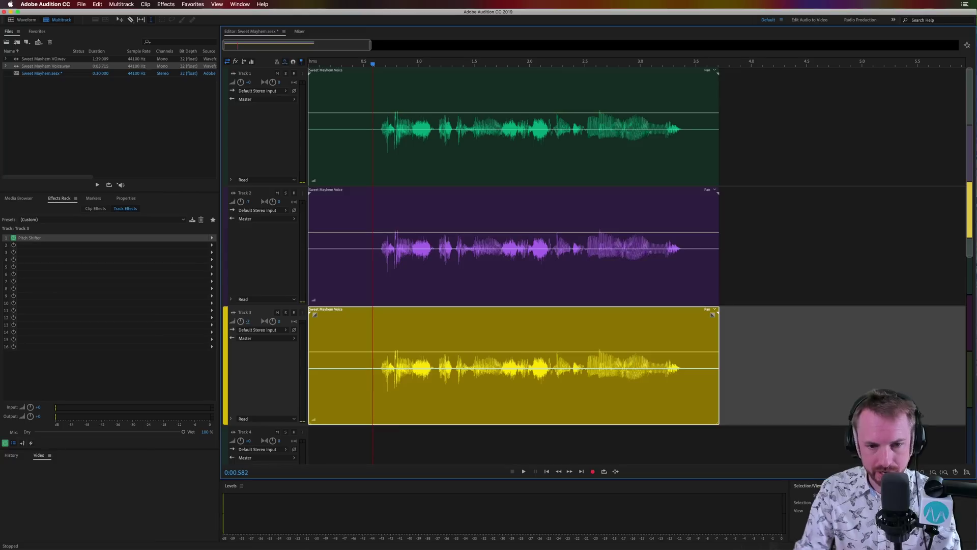
key(space)
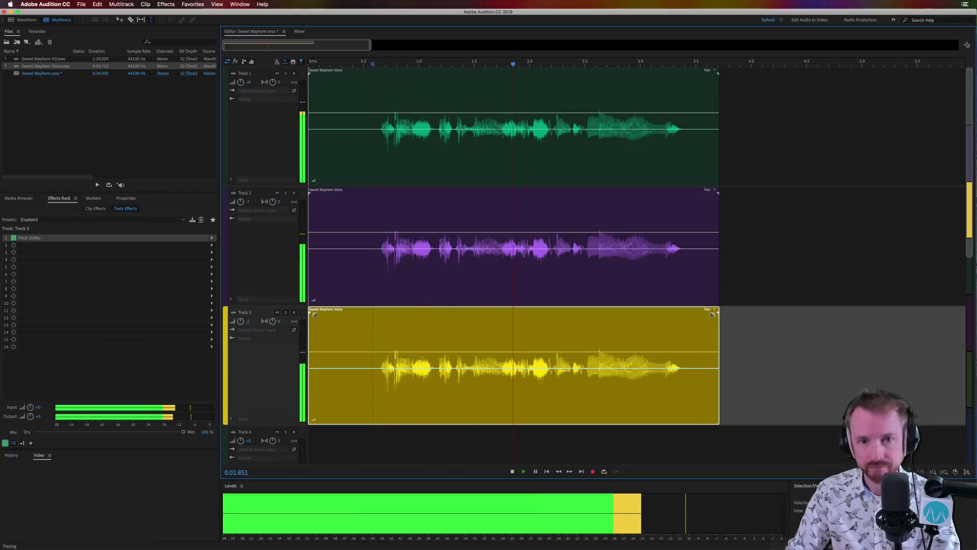
key(space)
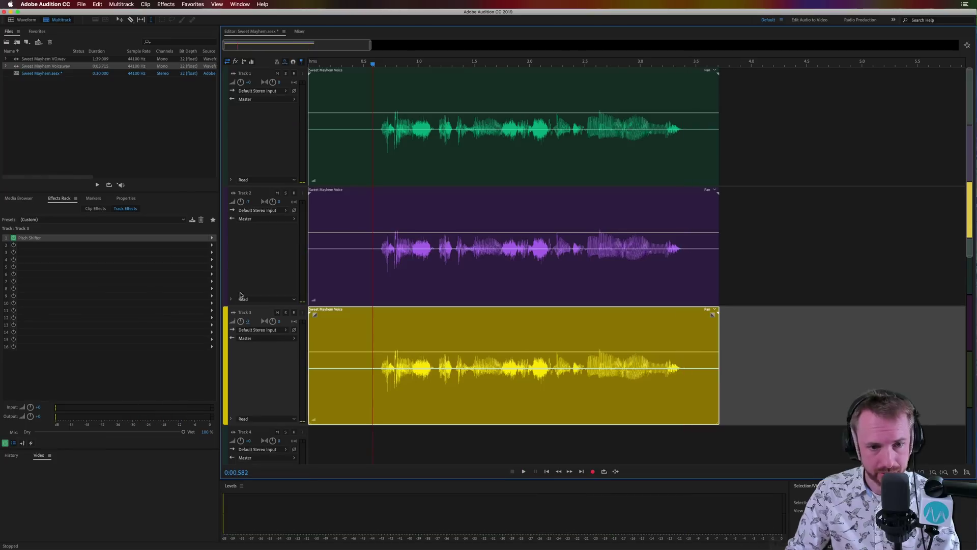
Step: Pan Track 2 to R50 and Track 3 to L50, then play the tracks back
click(280, 202)
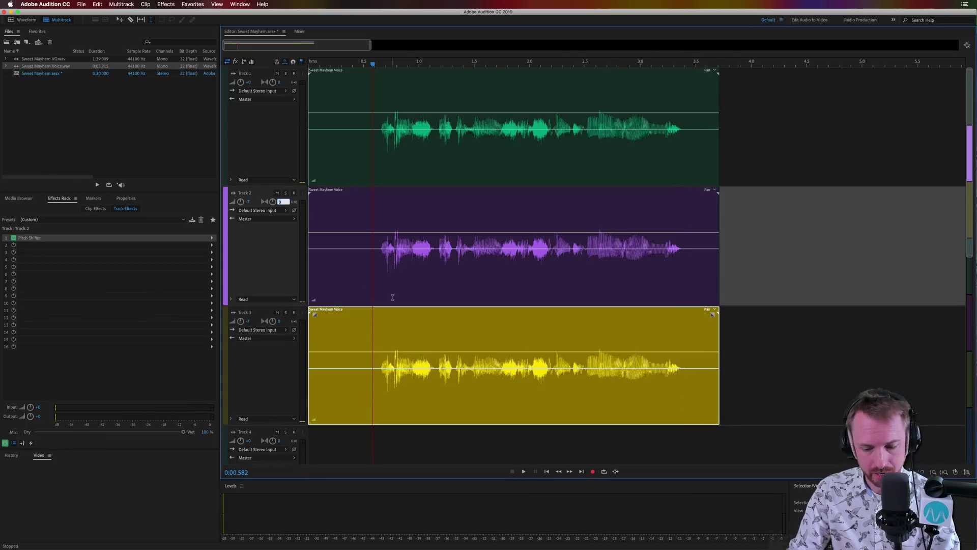
text(50)
key(Return)
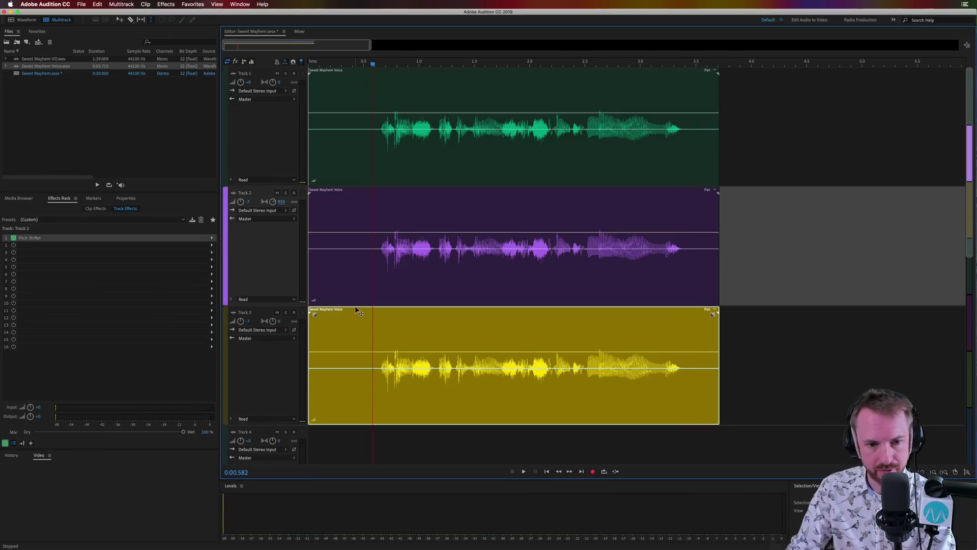
click(283, 322)
text(-5)
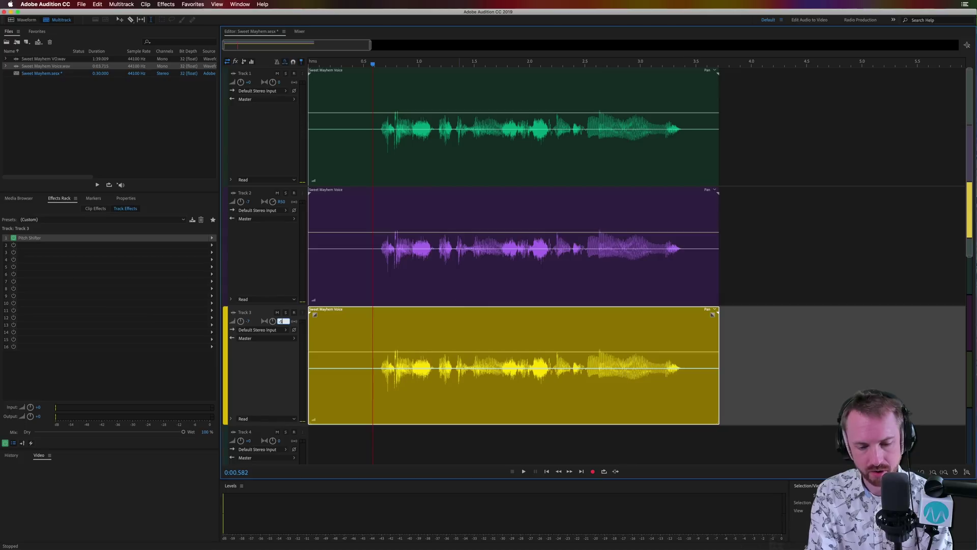
text(0)
key(Return)
key(space)
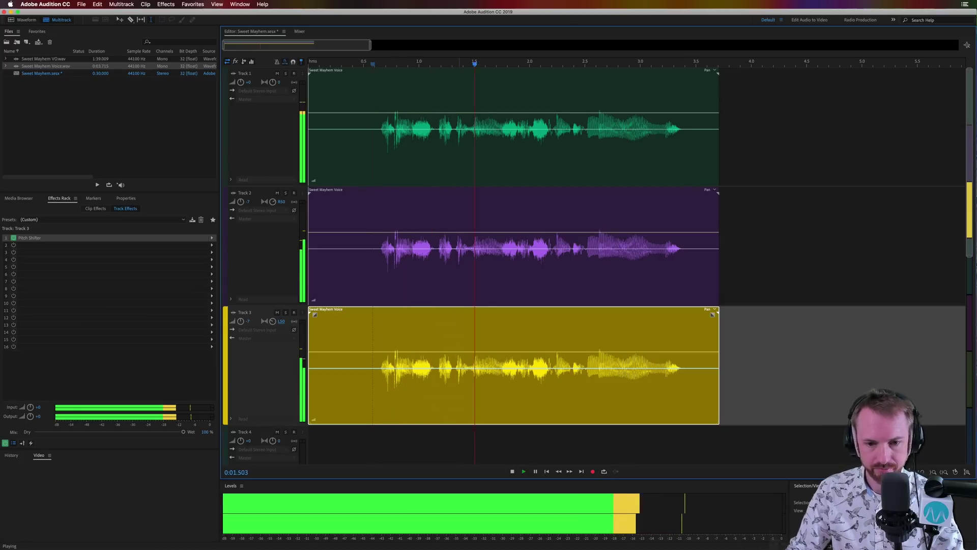
key(space)
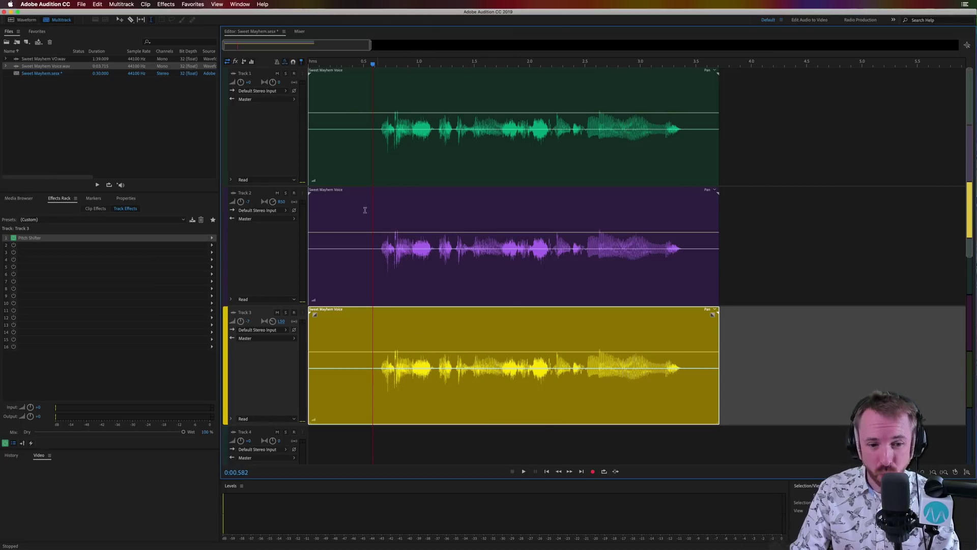
Step: Route Track 1 to a new stereo bus named 'Sweet Mayhem Bus'
click(262, 99)
mouse_move(326, 126)
mouse_move(378, 130)
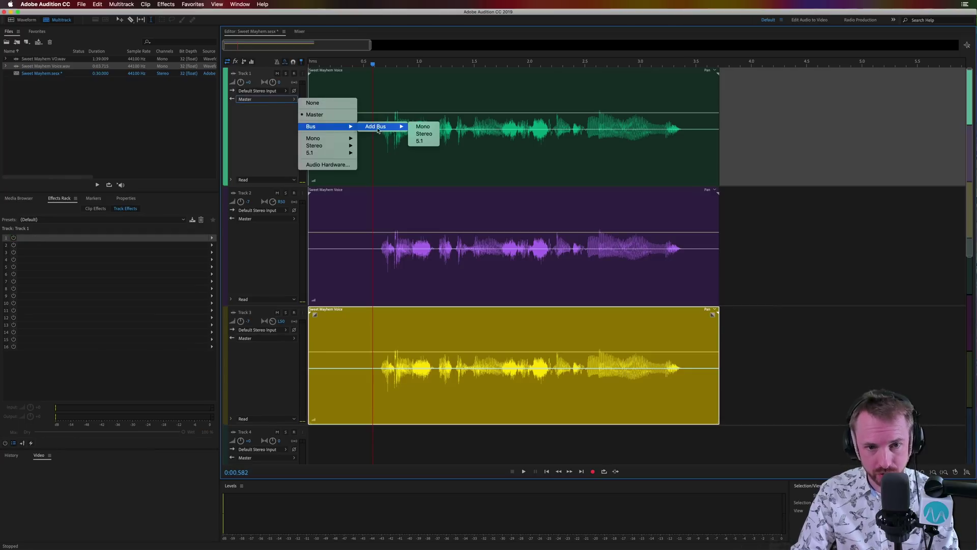
click(423, 133)
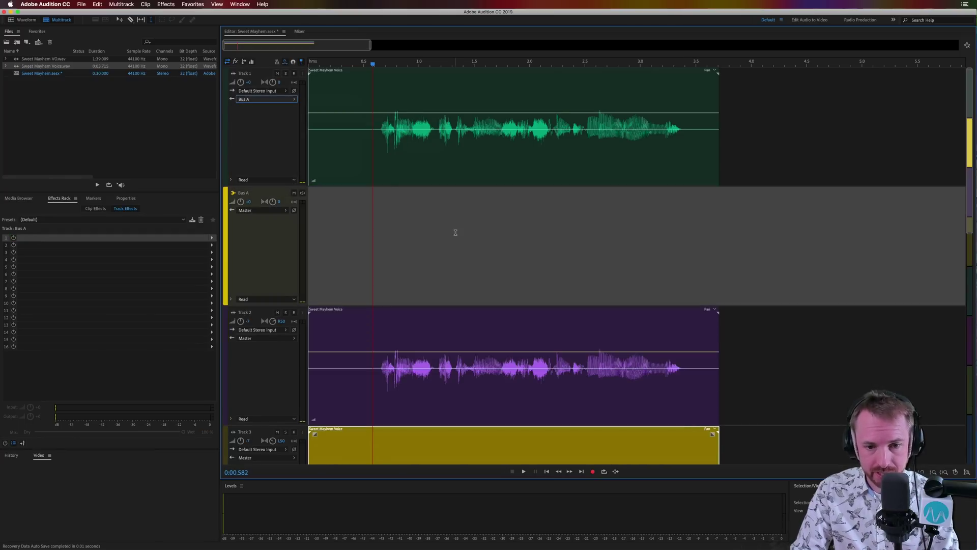
click(245, 196)
text(Sweet)
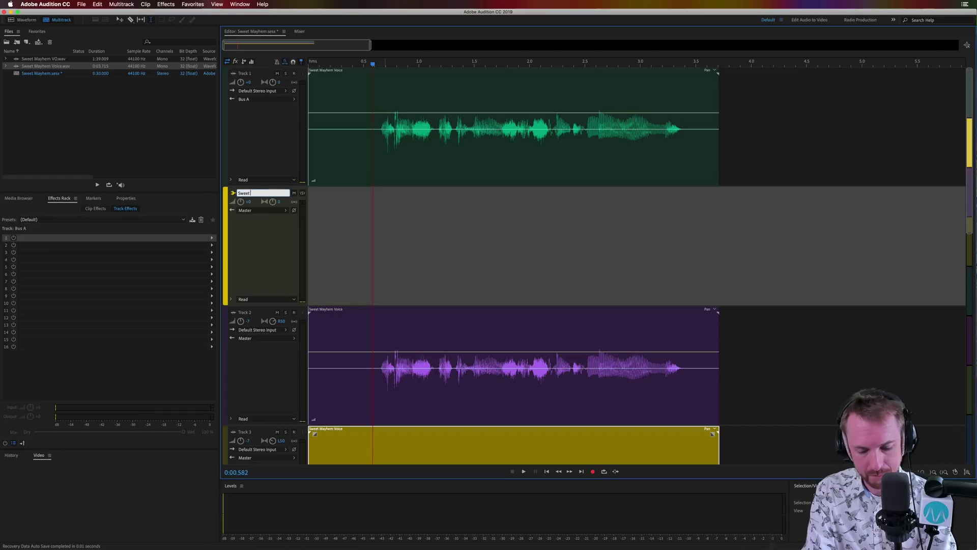
text( Mayhem Bus)
key(Return)
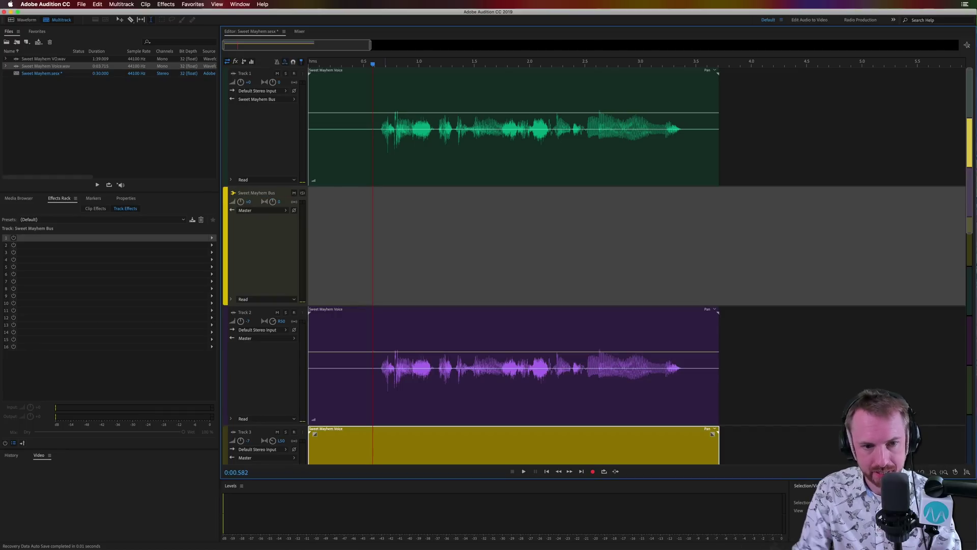
Step: Send the outputs of Tracks 2 and 3 to Sweet Mayhem Bus
click(266, 339)
mouse_move(331, 366)
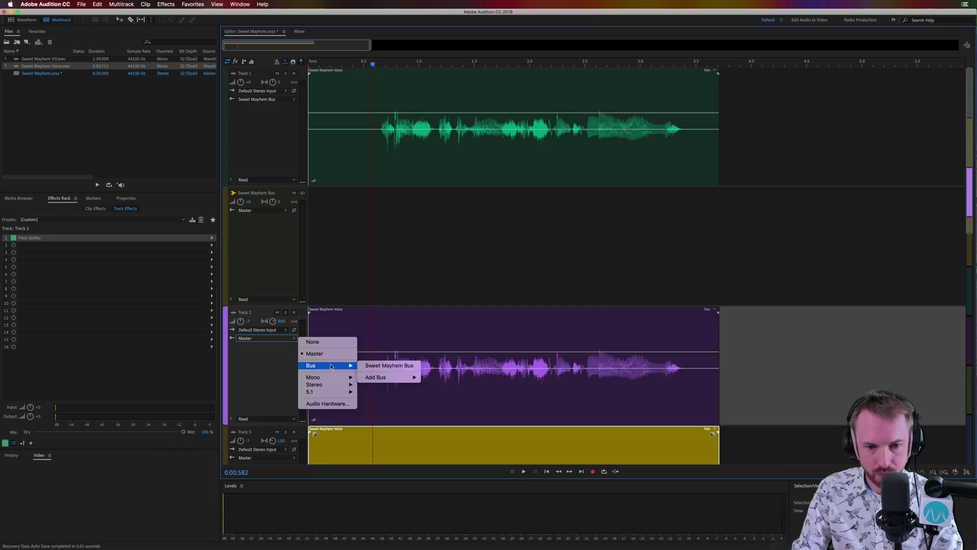
click(384, 365)
click(265, 457)
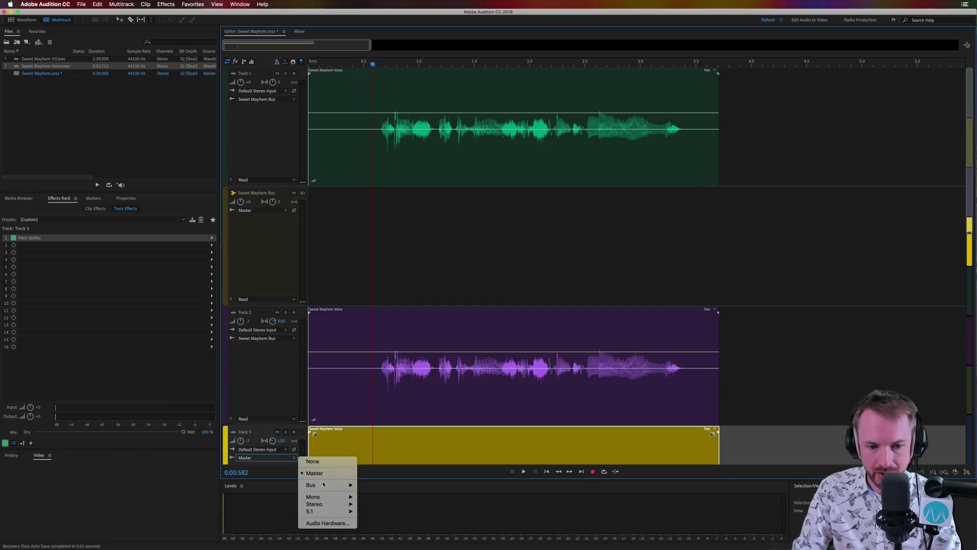
mouse_move(326, 485)
click(390, 485)
click(375, 268)
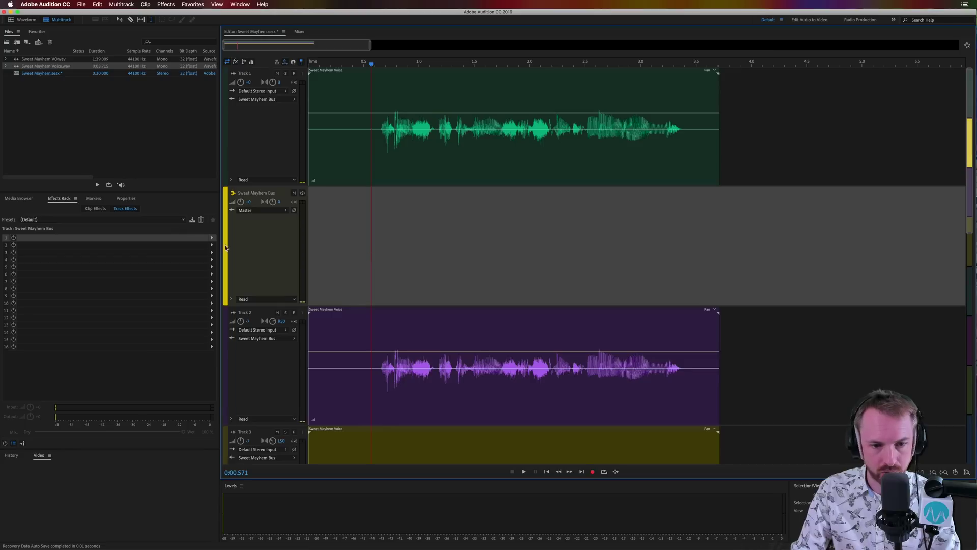
click(213, 245)
Step: Add Studio Reverb with the (Default) preset to the bus, set Dry 100% and Wet about 20.6%, and preview it
mouse_move(248, 299)
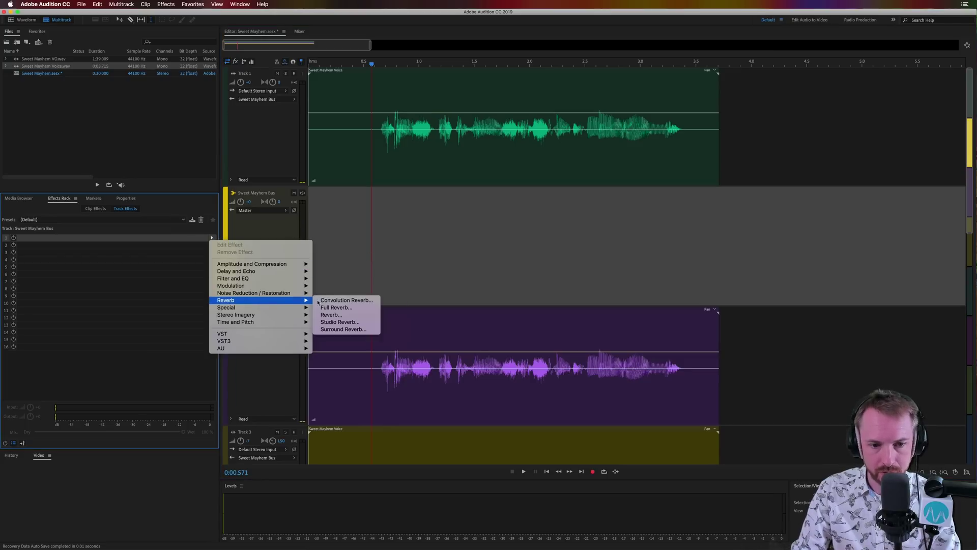
click(338, 323)
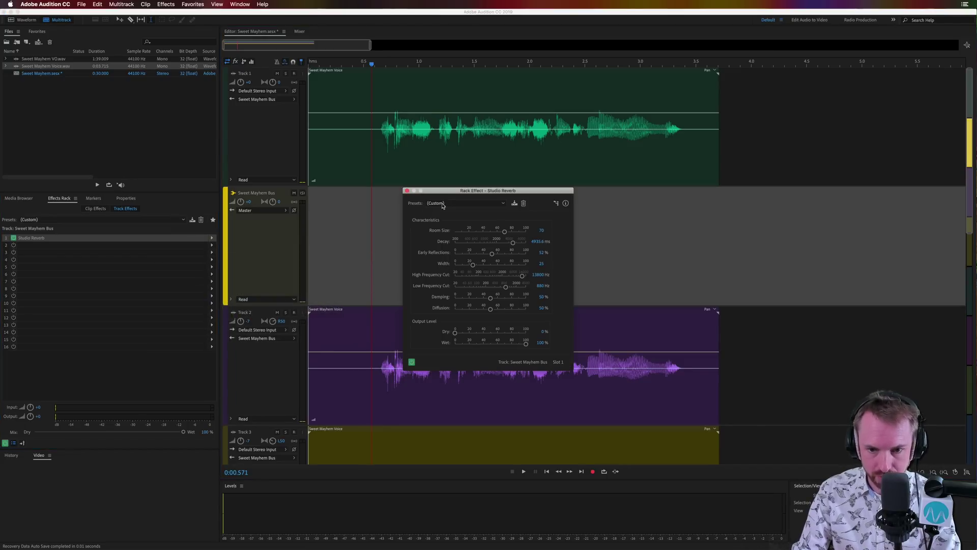
click(467, 203)
click(448, 209)
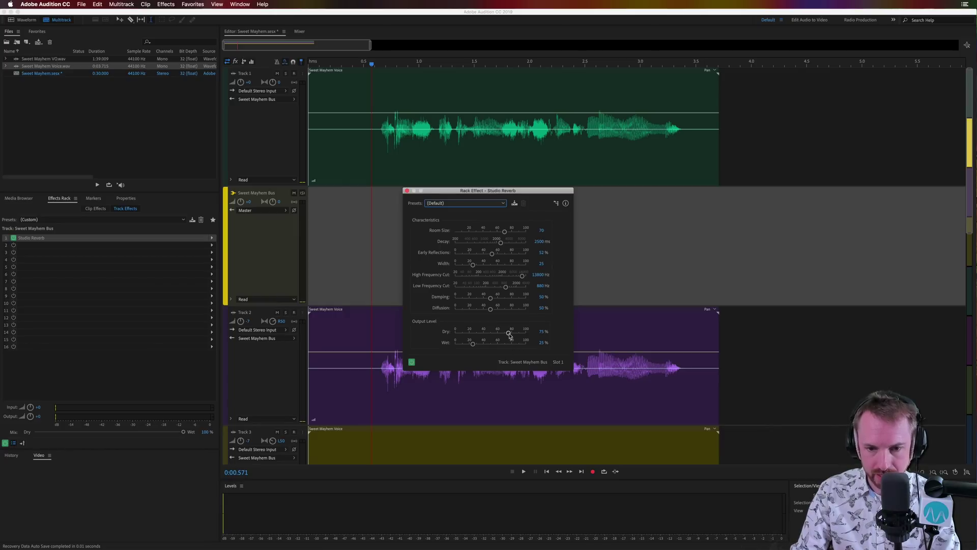
drag(473, 345, 482, 344)
key(space)
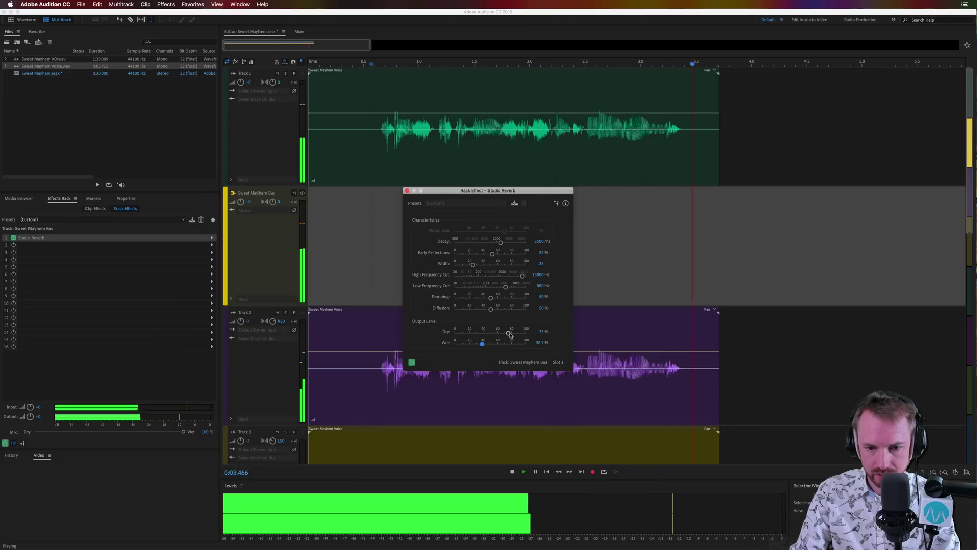
key(space)
drag(509, 333, 469, 344)
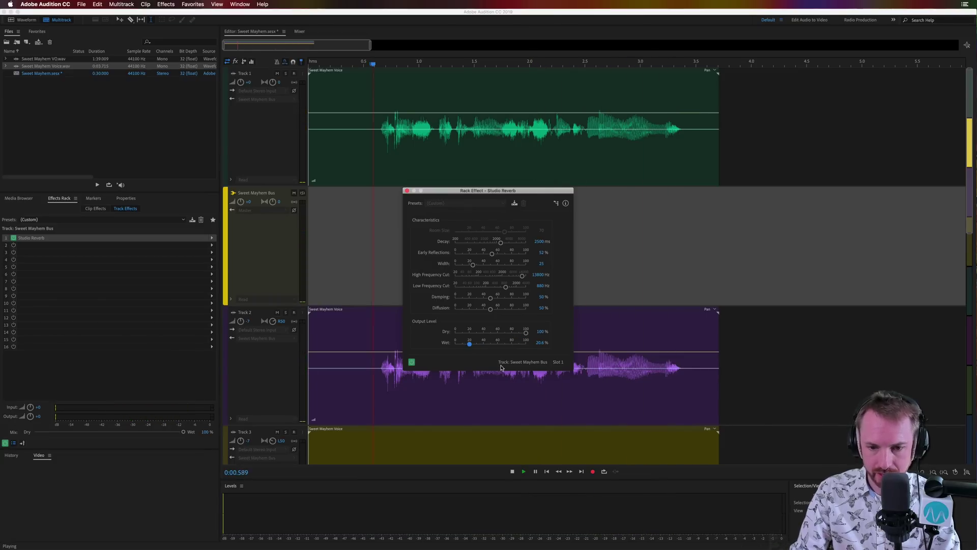
key(space)
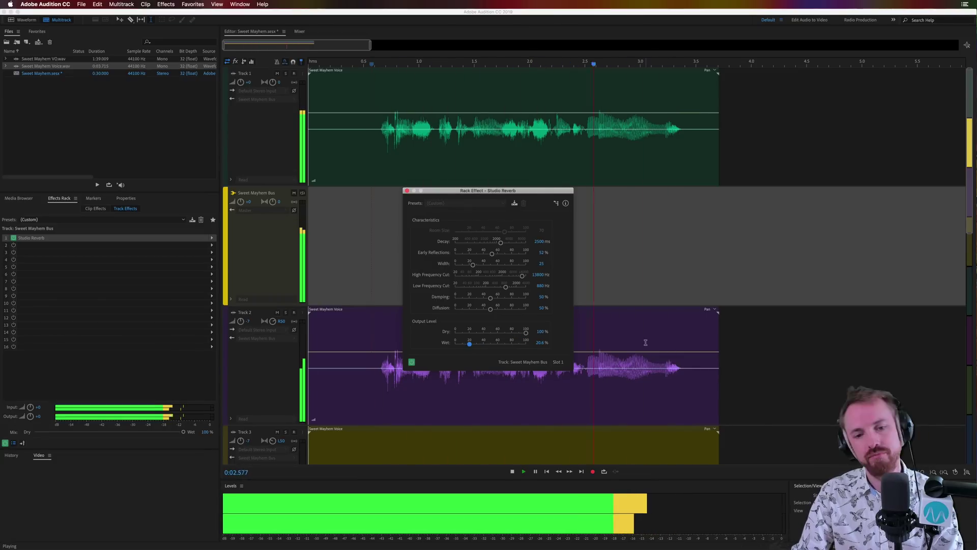
key(space)
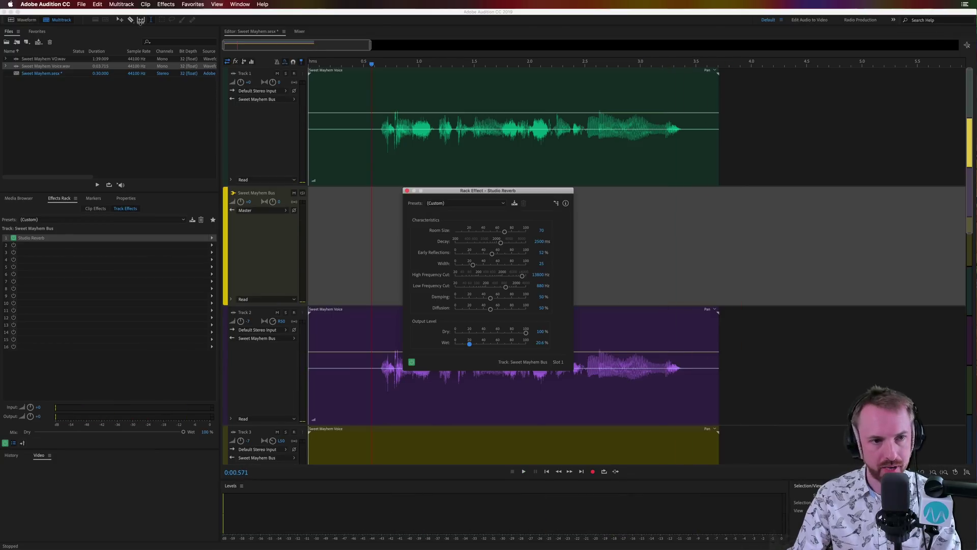
Step: Mix down the entire session to a new file and normalize it to -0.1 dB
click(121, 4)
mouse_move(153, 39)
click(233, 44)
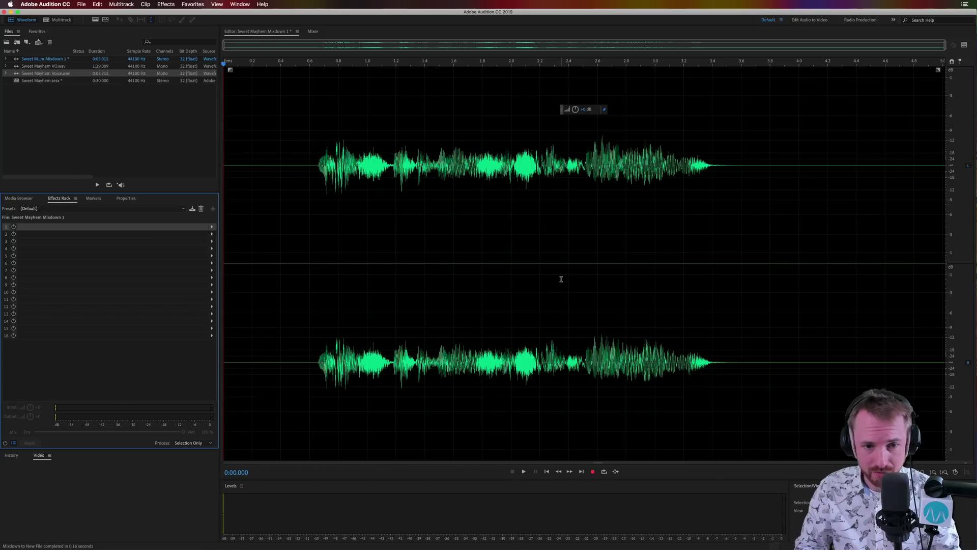
click(184, 4)
click(223, 114)
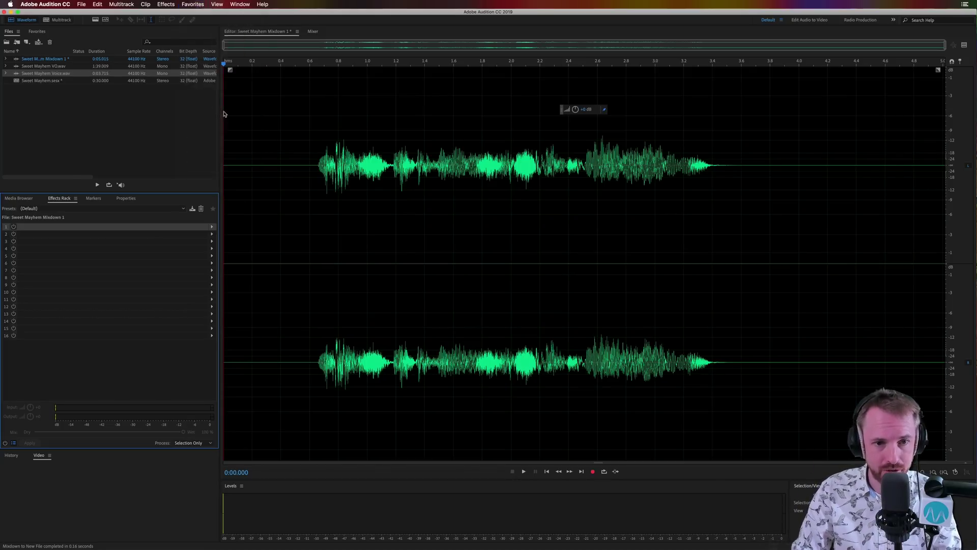
Step: Apply a Single-band Compressor with -20 dB threshold and 50 ms release to the mixdown
click(165, 5)
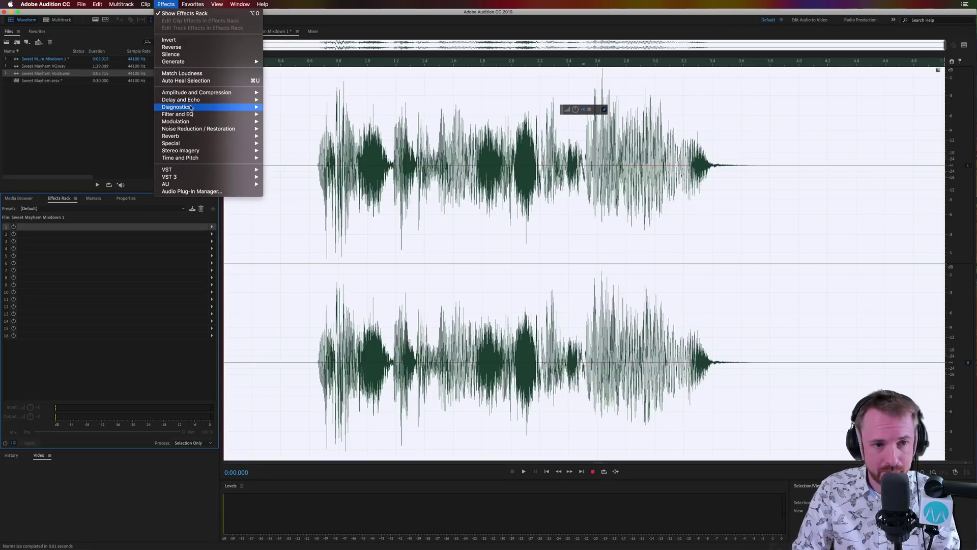
mouse_move(204, 96)
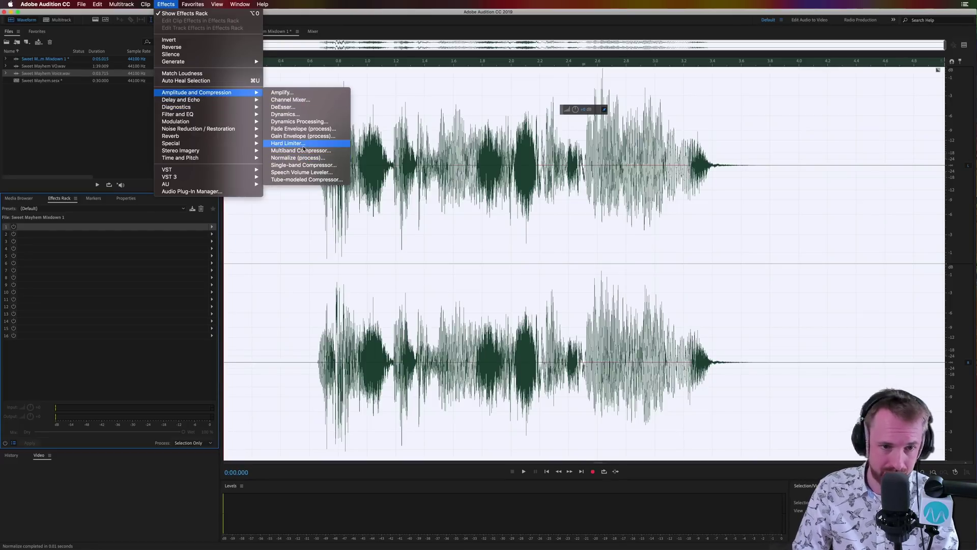
click(303, 165)
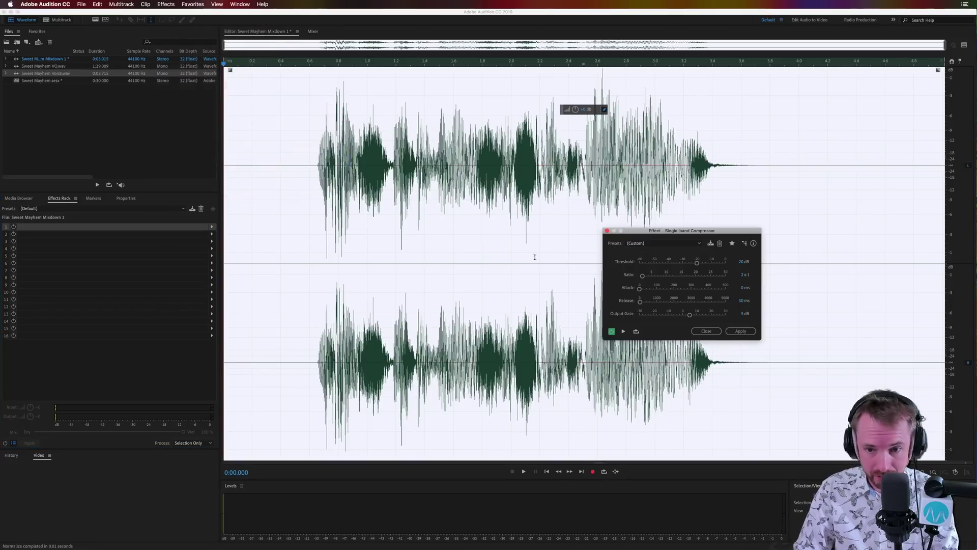
drag(689, 235, 484, 202)
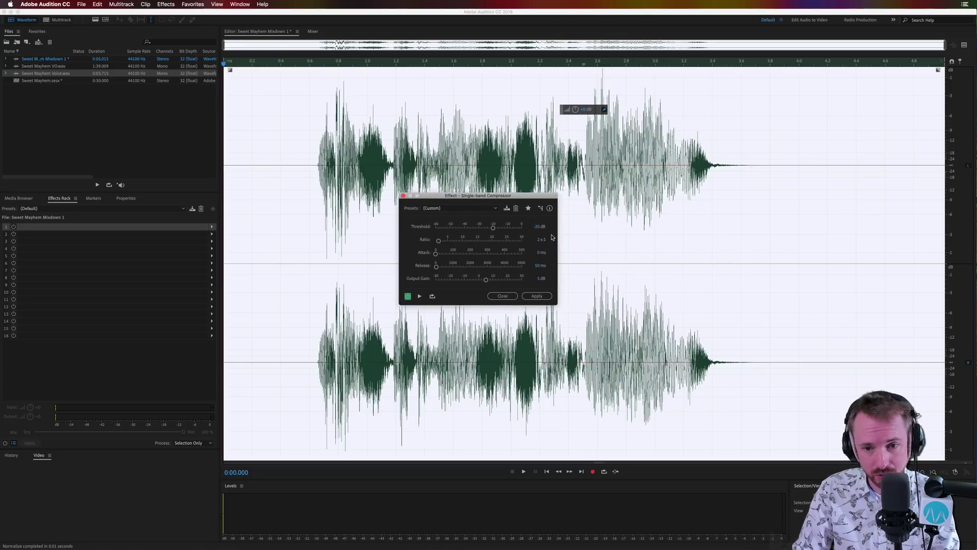
drag(538, 266, 538, 270)
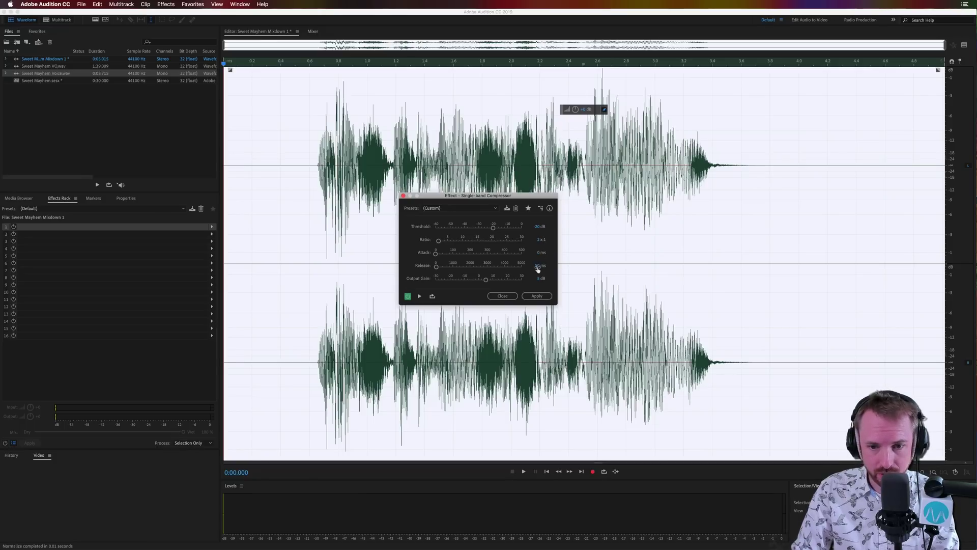
click(537, 297)
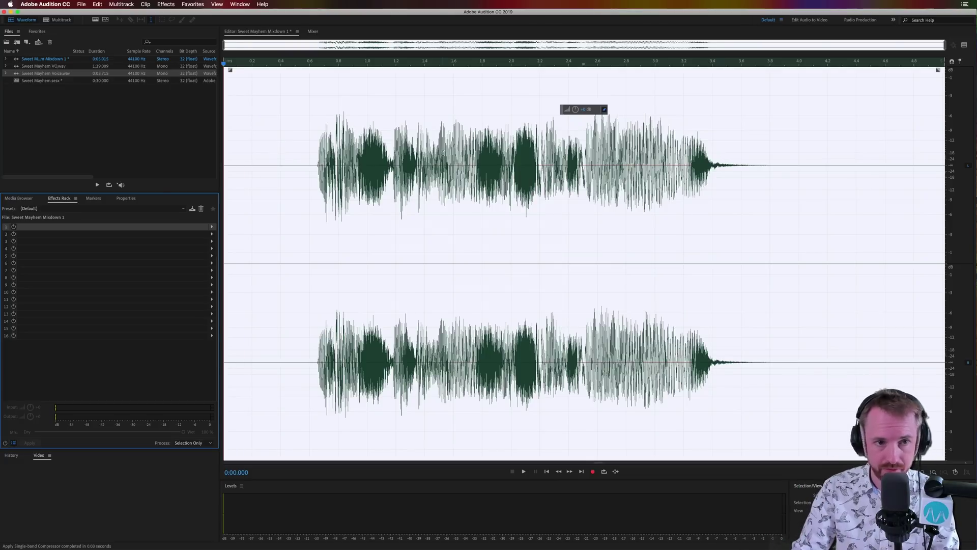
Step: Apply the Normalize to -0.1 dB favorite to the compressed mixdown, deselect, and play it back
click(186, 5)
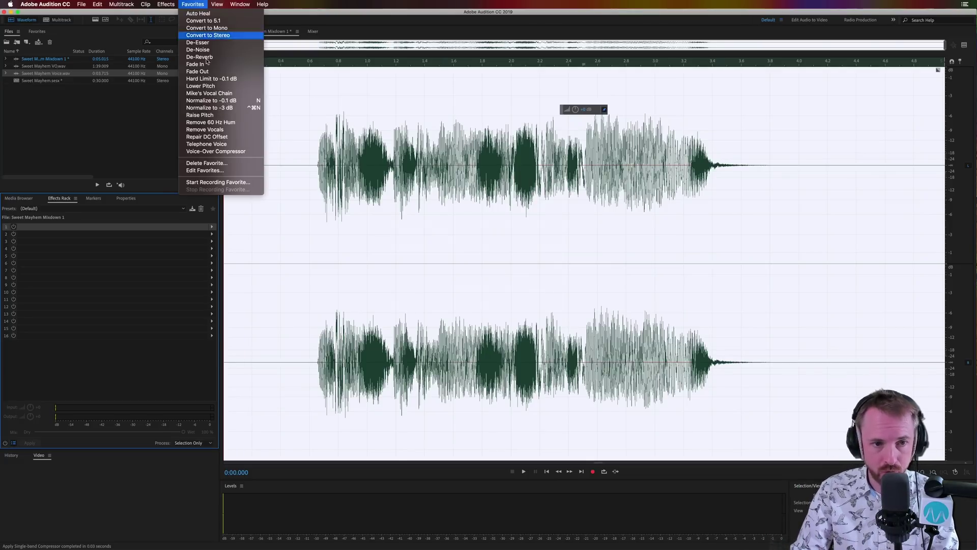
click(201, 101)
click(304, 178)
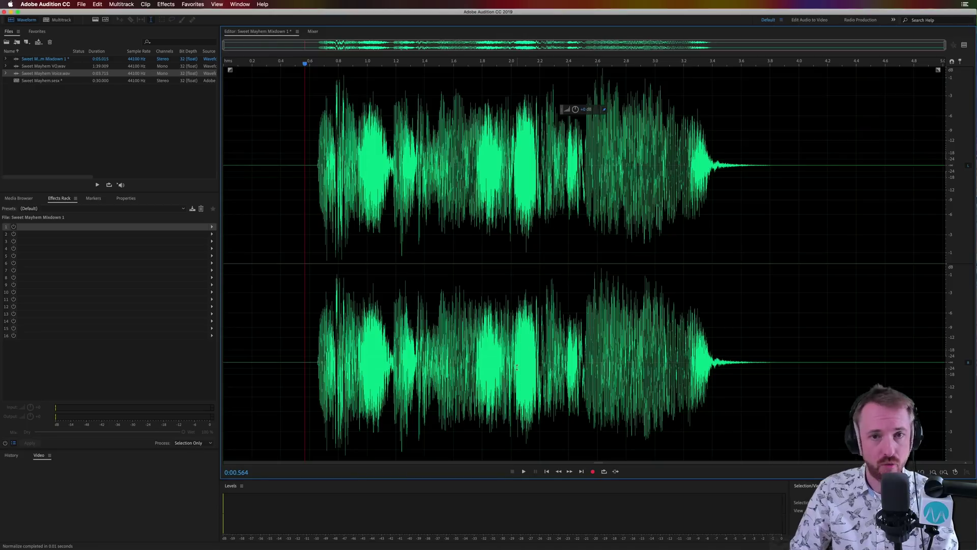
key(space)
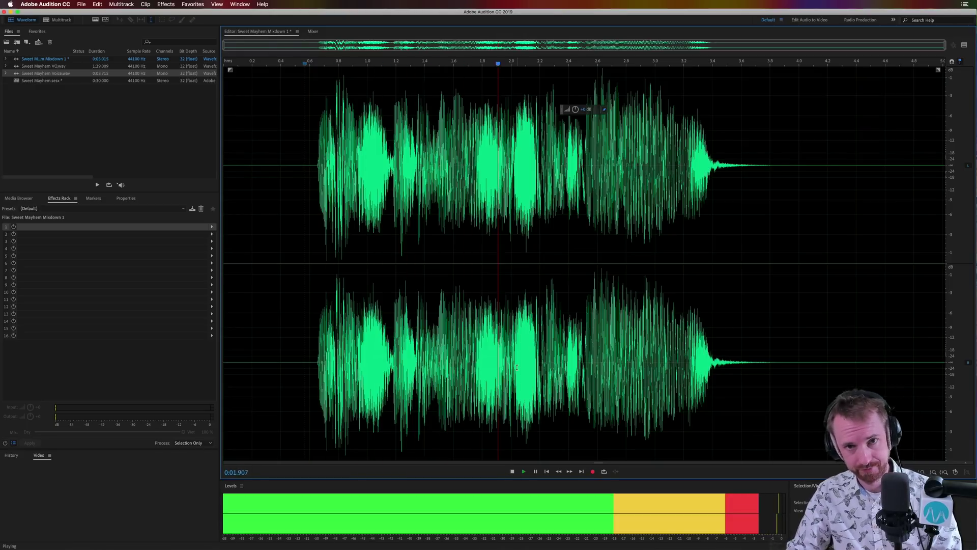